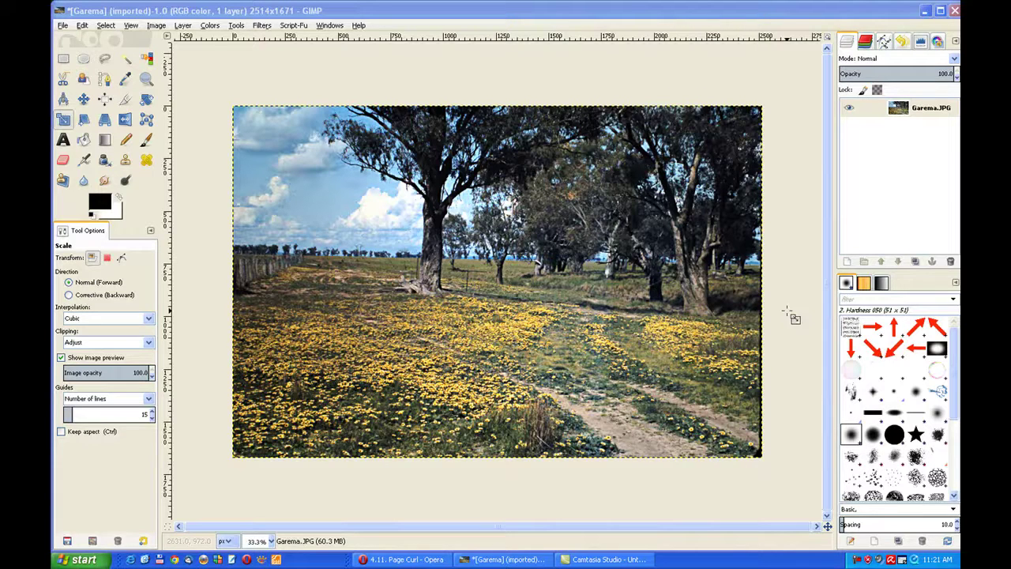
- Read down the Page Curl help page to its curl location, orientation, shading and opacity options
{"action": "left_click", "coordinate": [392, 559]}
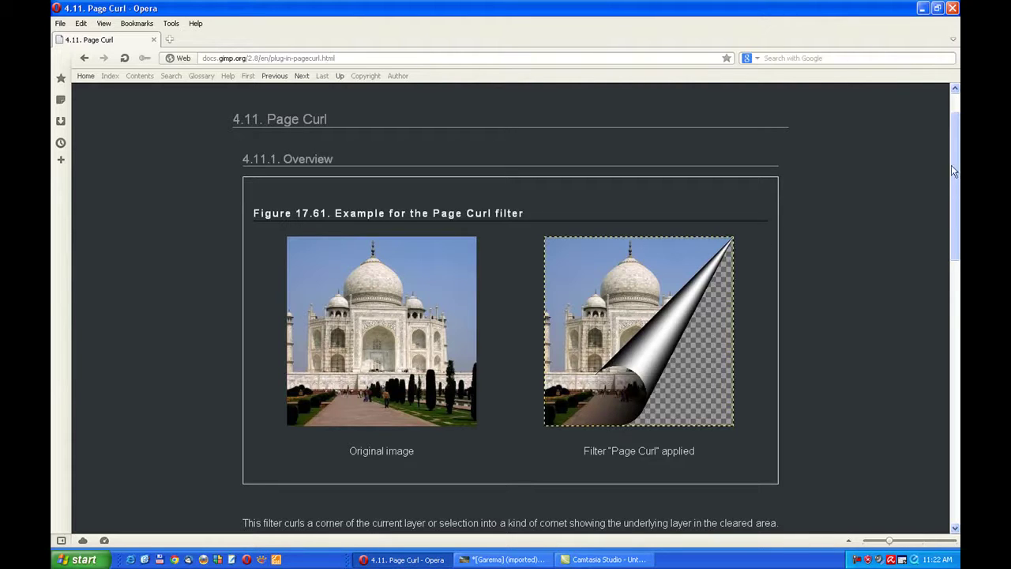
{"action": "left_click_drag", "start_coordinate": [952, 171], "coordinate": [954, 219]}
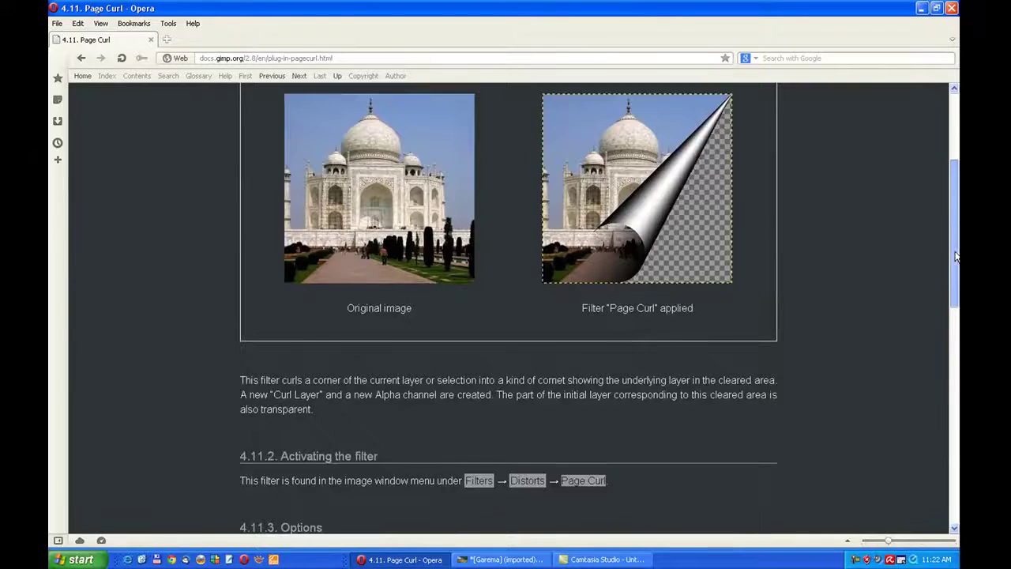
{"action": "scroll", "coordinate": [944, 370], "scroll_direction": "down", "scroll_amount": 7}
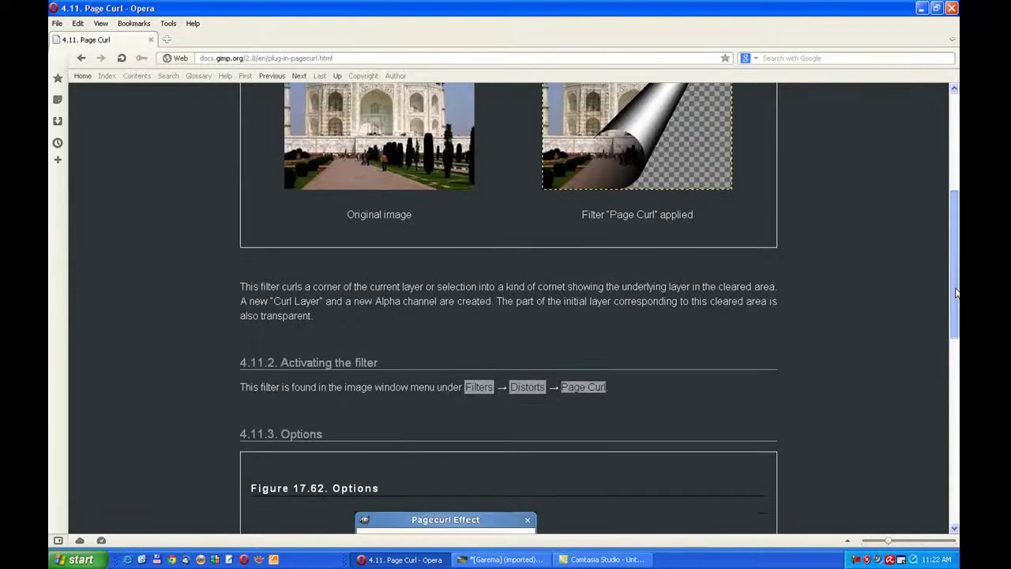
{"action": "scroll", "coordinate": [940, 378], "scroll_direction": "down", "scroll_amount": 2}
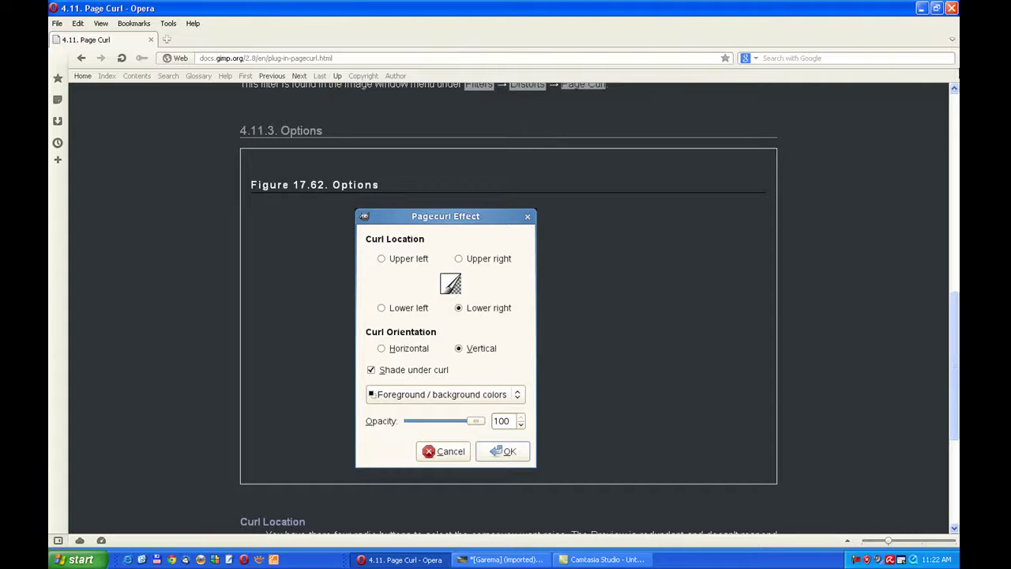
{"action": "scroll", "coordinate": [950, 360], "scroll_direction": "down", "scroll_amount": 5}
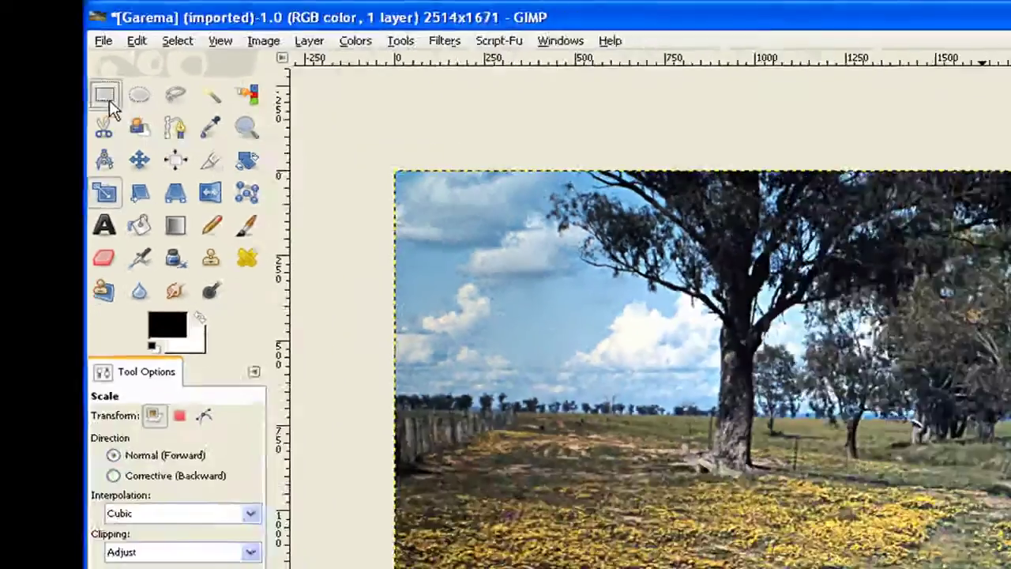
- Draw a 624×870 rectangular selection at 1890,792 over the photo's lower-right corner
{"action": "left_click", "coordinate": [180, 150]}
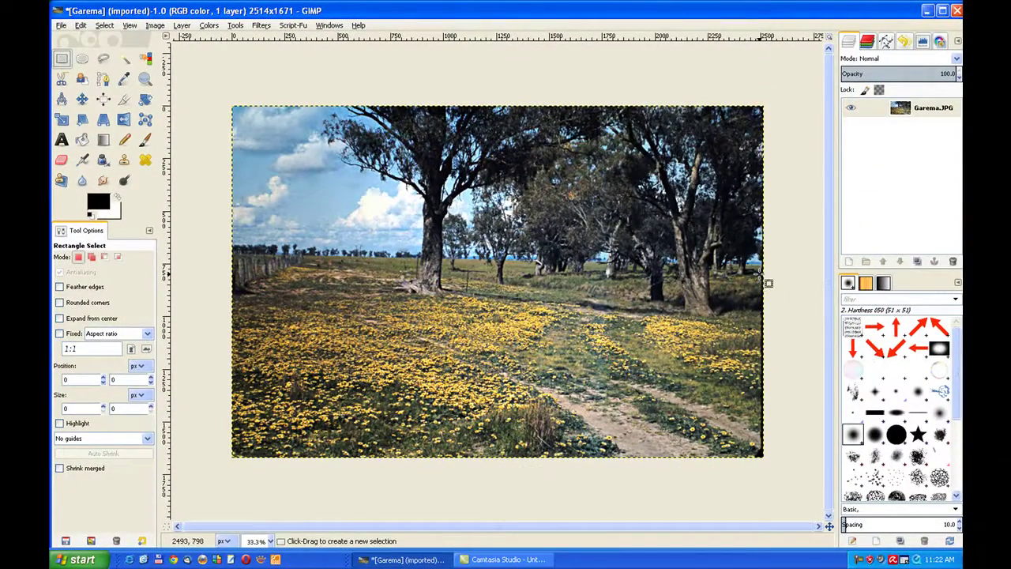
{"action": "left_click_drag", "start_coordinate": [762, 276], "coordinate": [627, 456]}
{"action": "left_click_drag", "start_coordinate": [689, 378], "coordinate": [692, 378]}
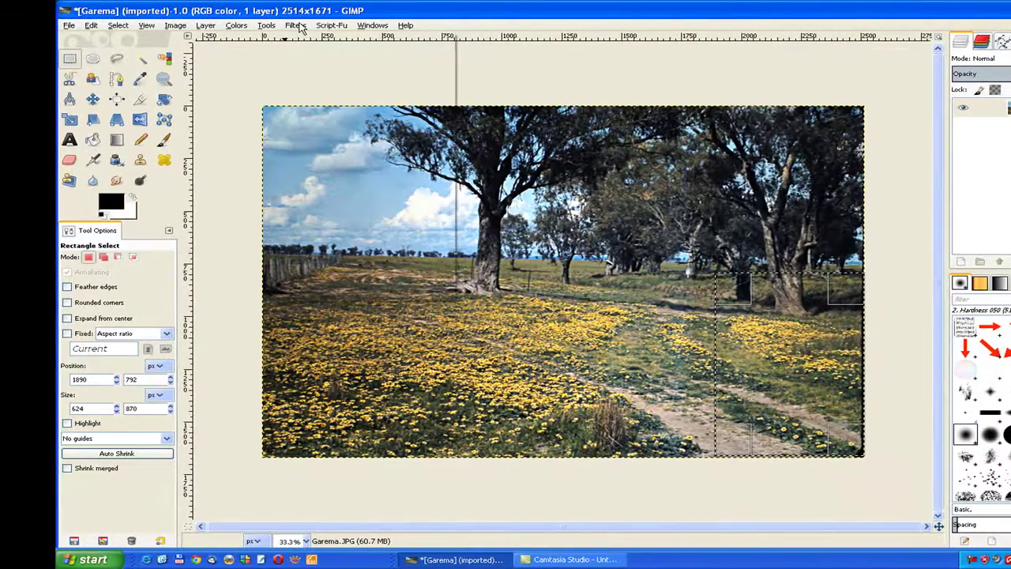
- Apply Pagecurl to the selection with the Lower right location and Vertical orientation
{"action": "left_click", "coordinate": [261, 25]}
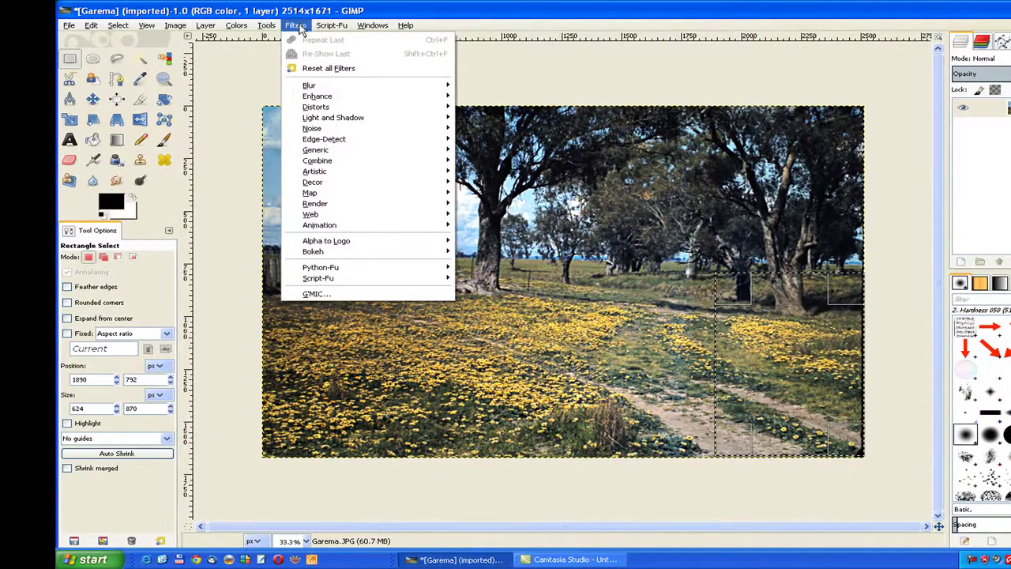
{"action": "mouse_move", "coordinate": [312, 109]}
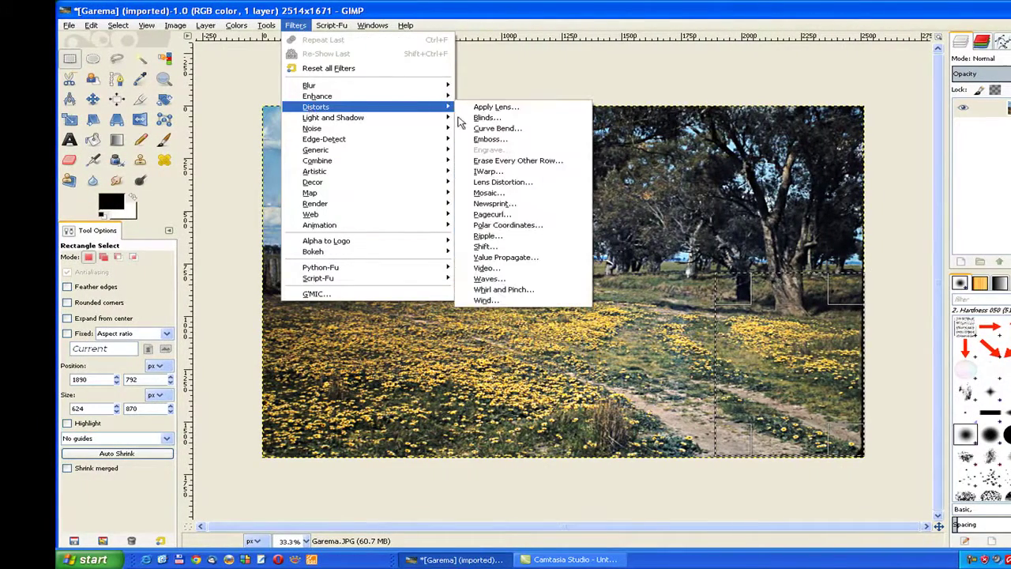
{"action": "left_click", "coordinate": [521, 218]}
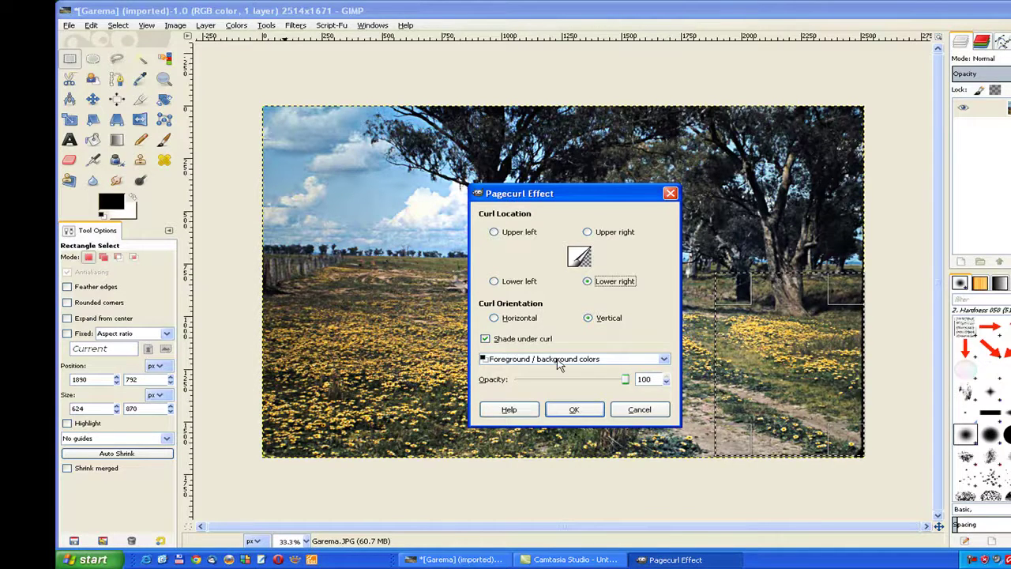
{"action": "left_click", "coordinate": [574, 411]}
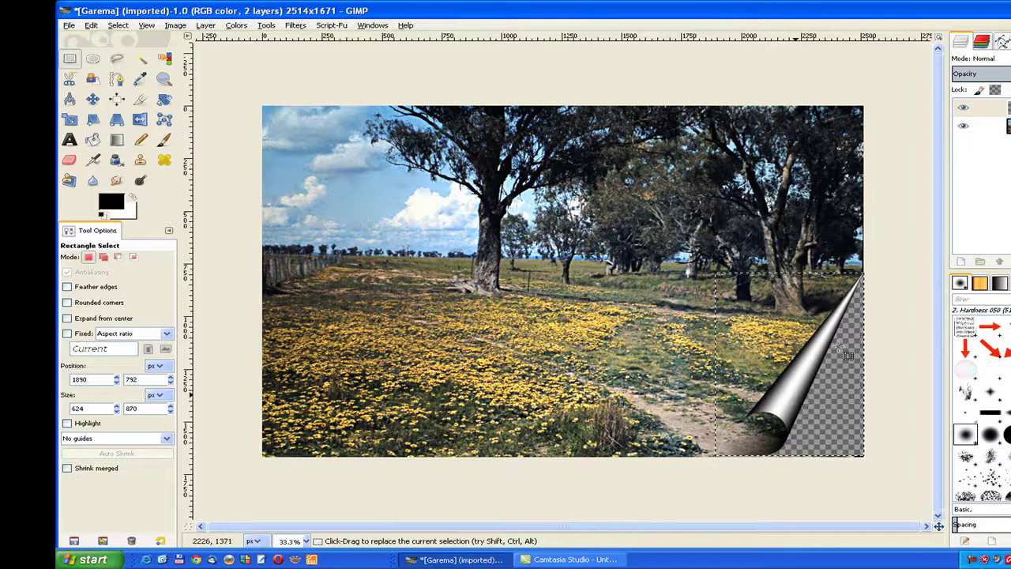
- Merge the curl layer down, then add text-1.jpg as a layer beneath Garema.JPG
{"action": "right_click", "coordinate": [983, 108]}
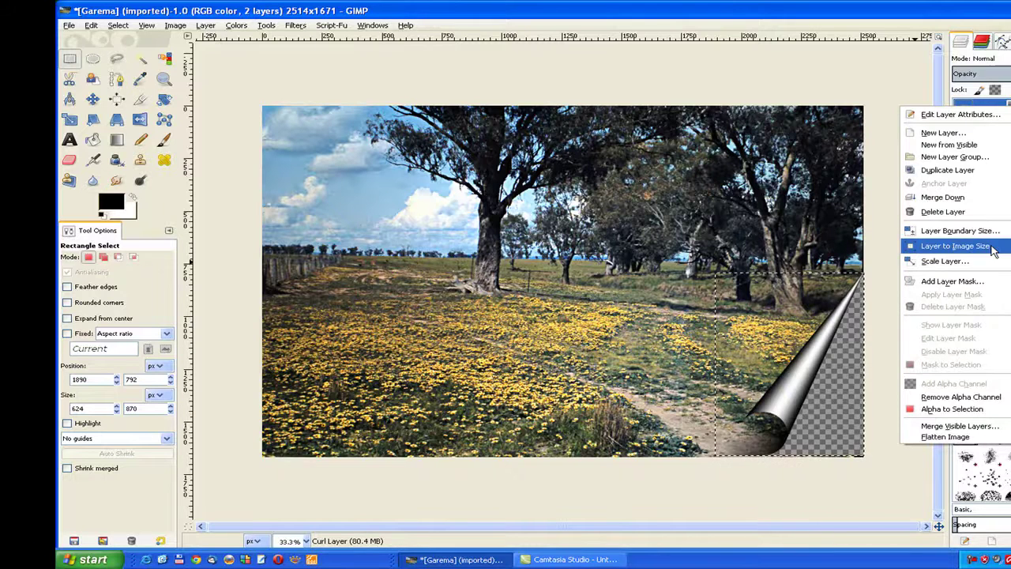
{"action": "left_click", "coordinate": [962, 197]}
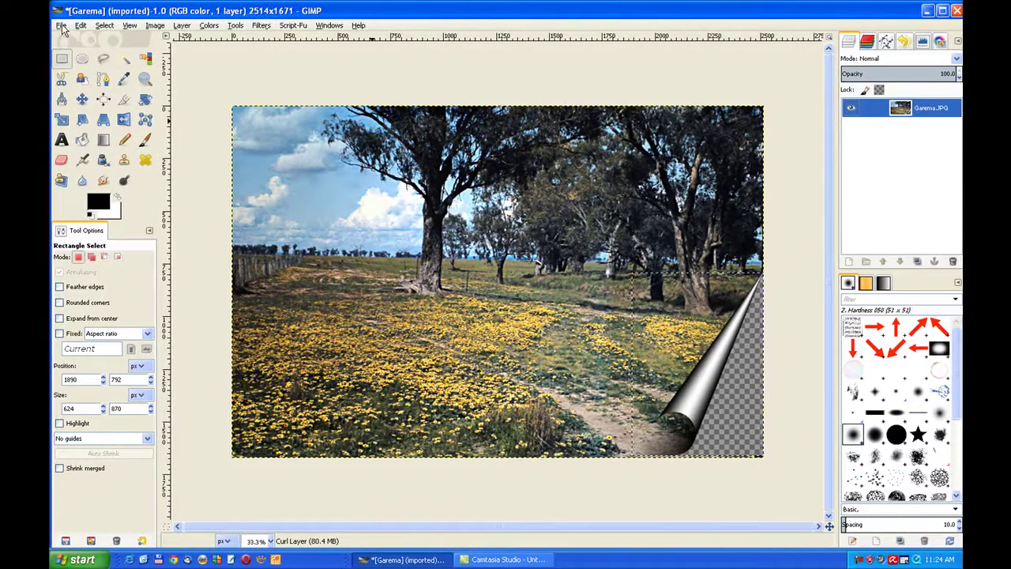
{"action": "left_click", "coordinate": [61, 25]}
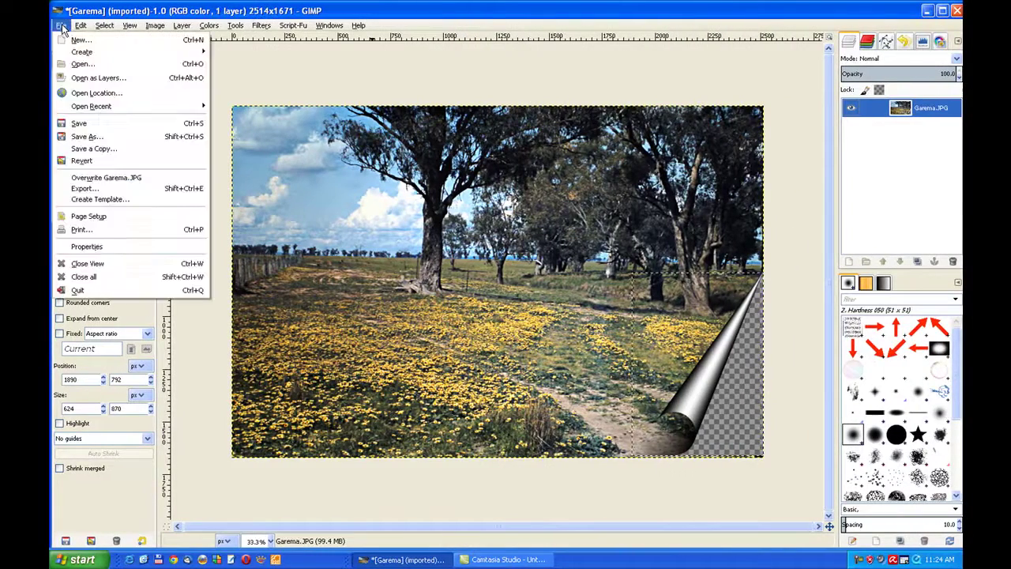
{"action": "left_click", "coordinate": [96, 78]}
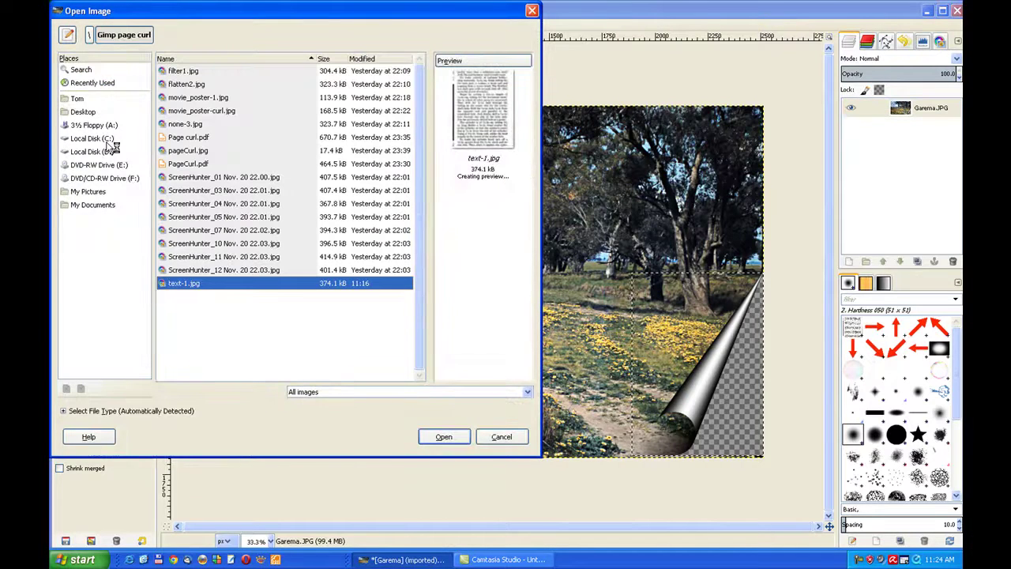
{"action": "left_click", "coordinate": [458, 441]}
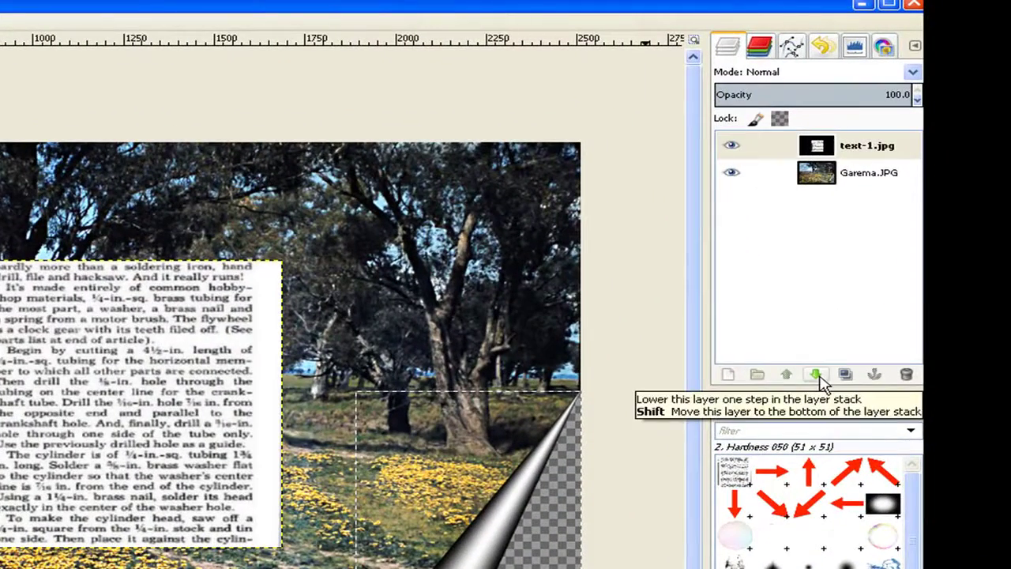
{"action": "left_click", "coordinate": [817, 376]}
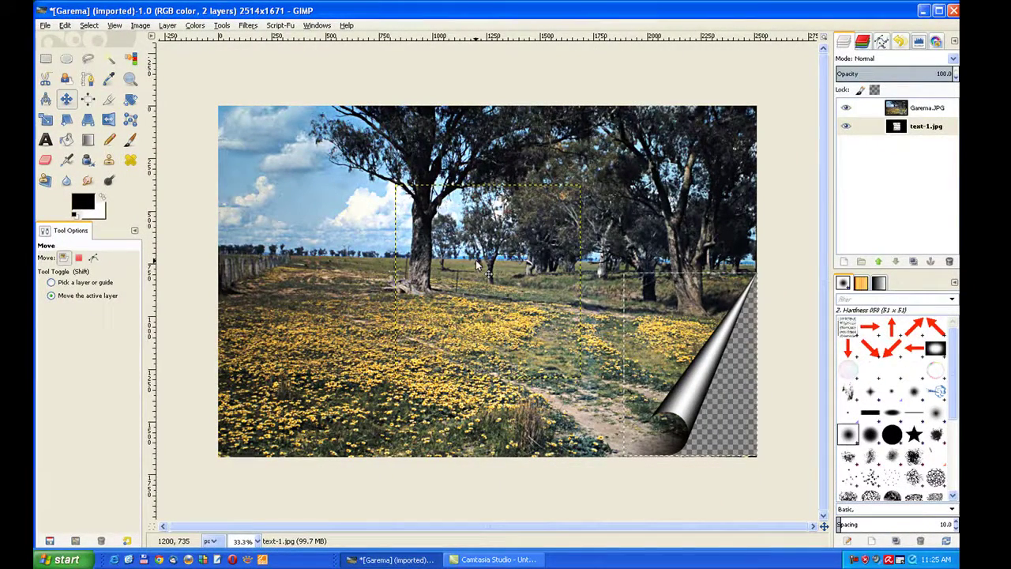
- Set the Move tool to move the active layer and drag the text under the curl
{"action": "left_click", "coordinate": [51, 294]}
{"action": "mouse_move", "coordinate": [523, 301]}
{"action": "left_mouse_down"}
{"action": "mouse_move", "coordinate": [644, 361]}
{"action": "mouse_move", "coordinate": [664, 358]}
{"action": "left_mouse_up"}
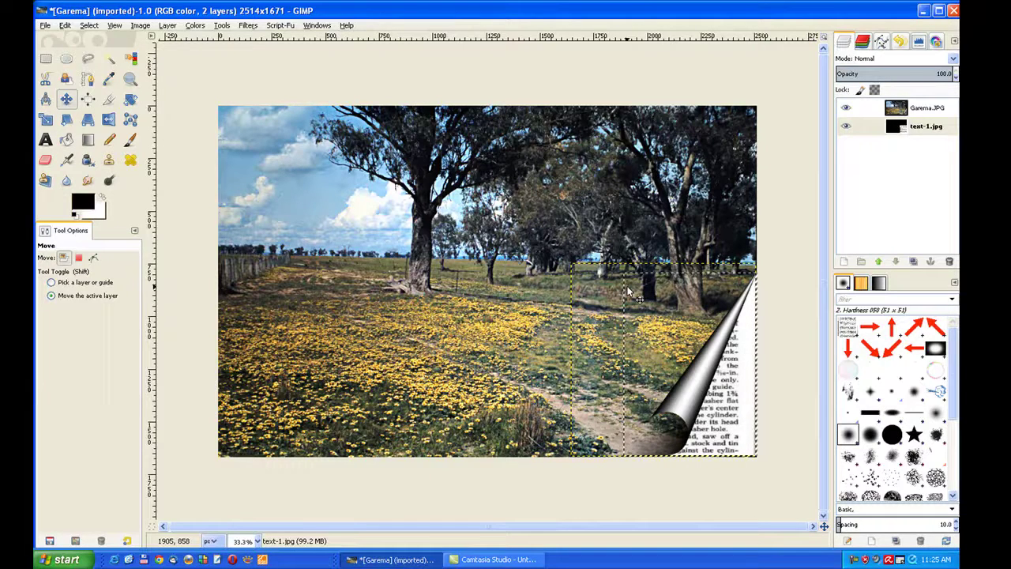
- Close all images, discarding the unsaved changes to the landscape
{"action": "left_click", "coordinate": [45, 25]}
{"action": "left_click", "coordinate": [79, 274]}
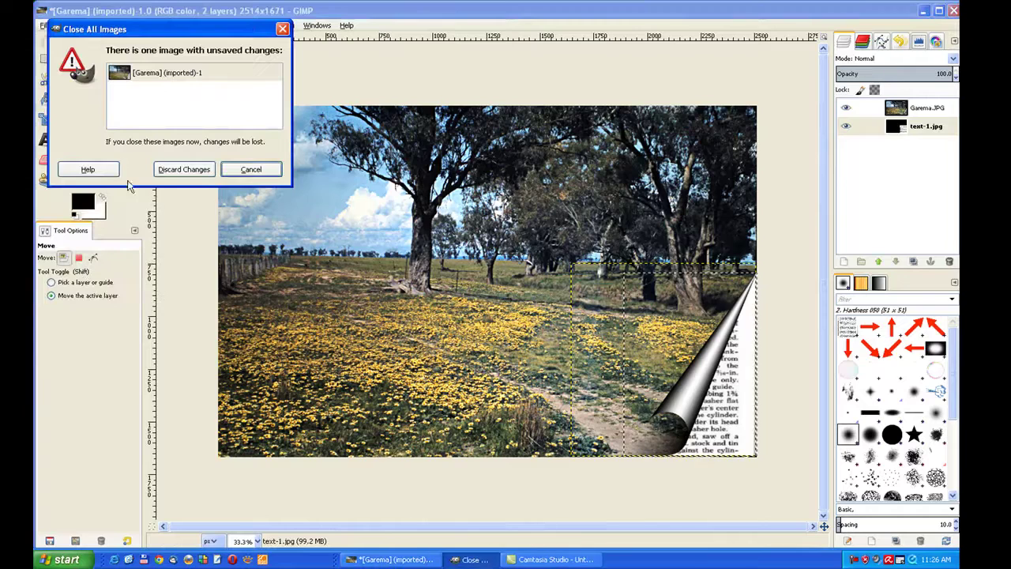
{"action": "left_click", "coordinate": [181, 169]}
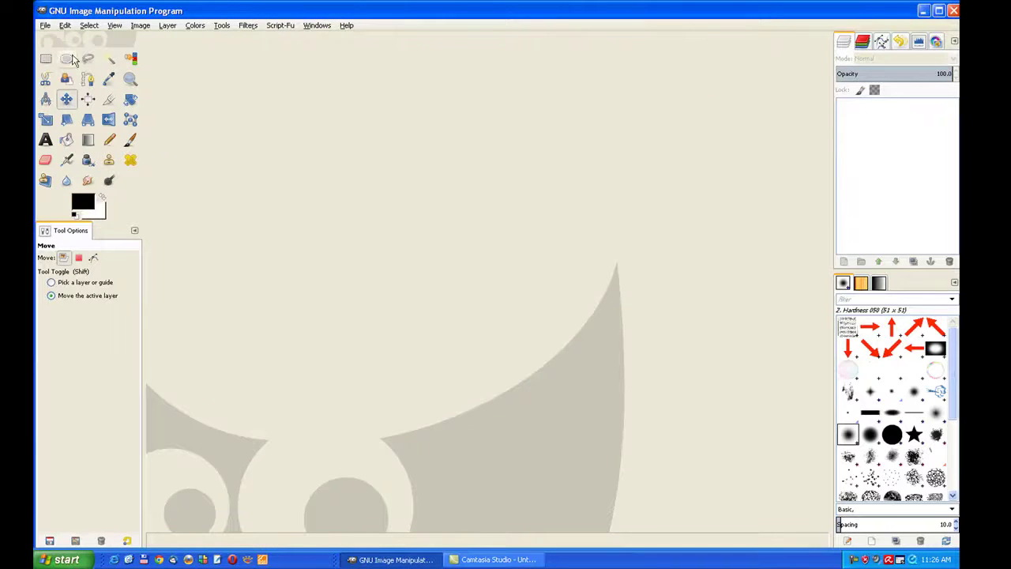
- Open the recent movie_poster-1.jpg and view it at 100% zoom
{"action": "left_click", "coordinate": [45, 24]}
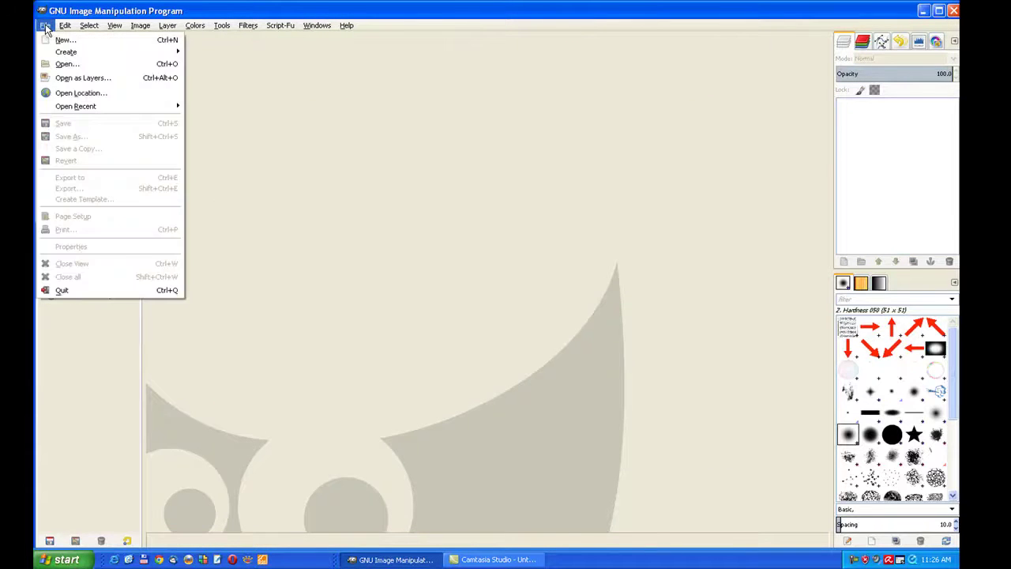
{"action": "mouse_move", "coordinate": [102, 106]}
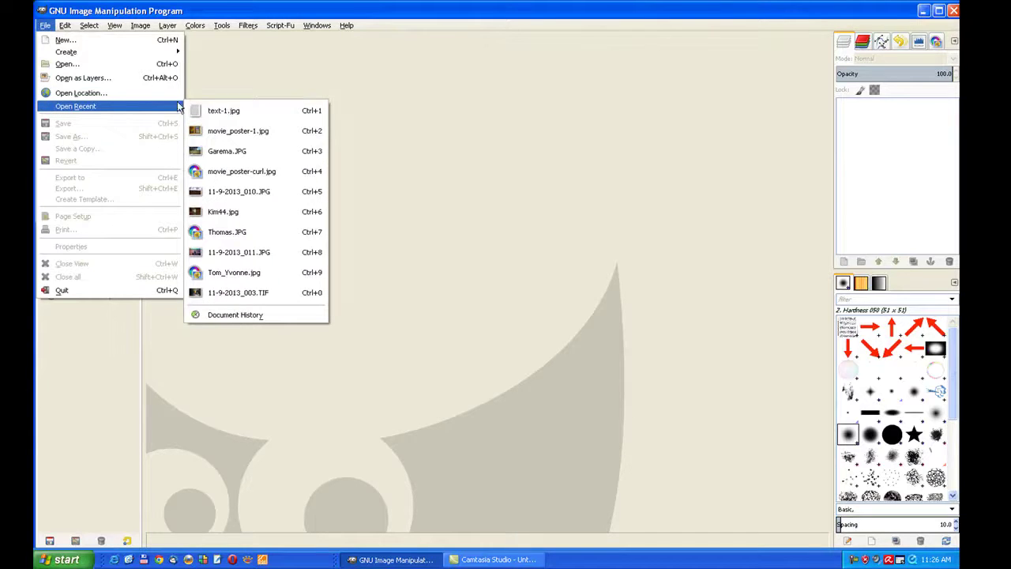
{"action": "left_click", "coordinate": [235, 133]}
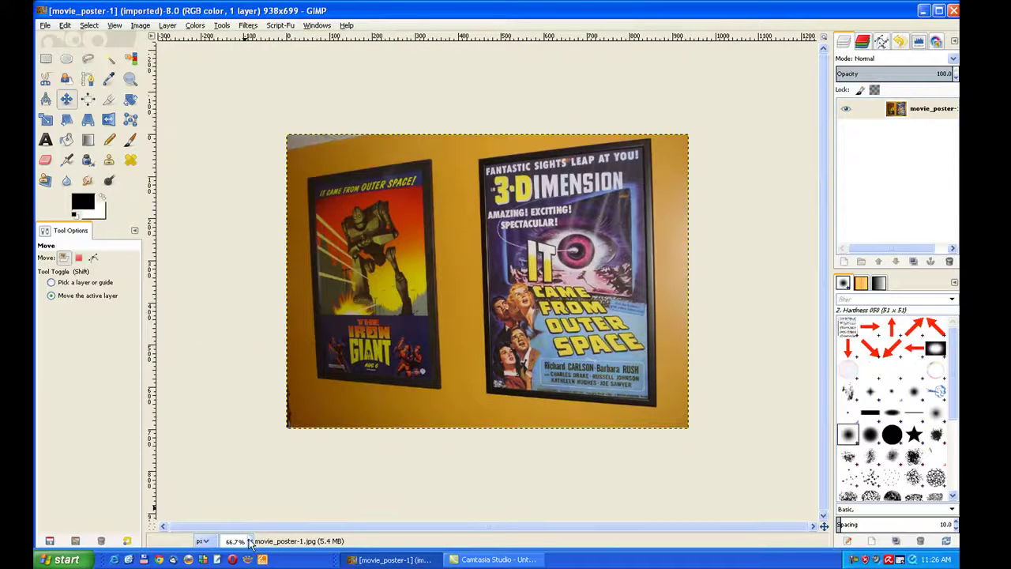
{"action": "left_click", "coordinate": [250, 541]}
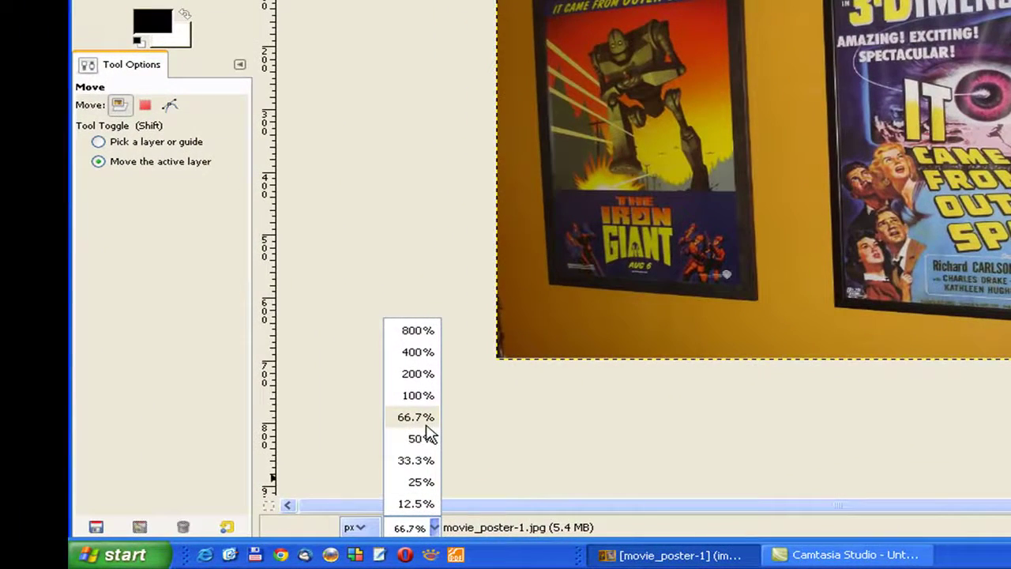
{"action": "left_click", "coordinate": [421, 397]}
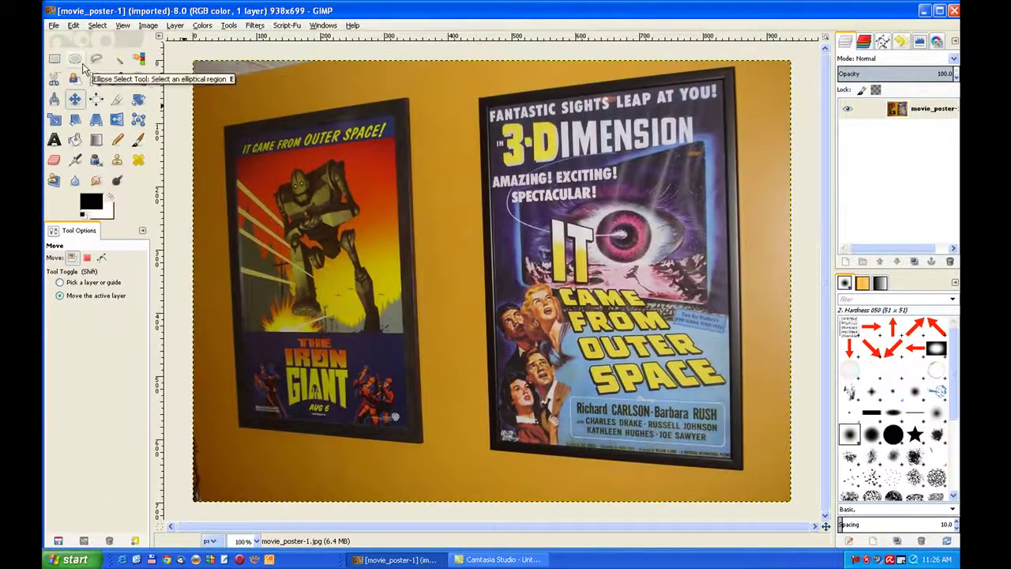
{"action": "left_click", "coordinate": [96, 60]}
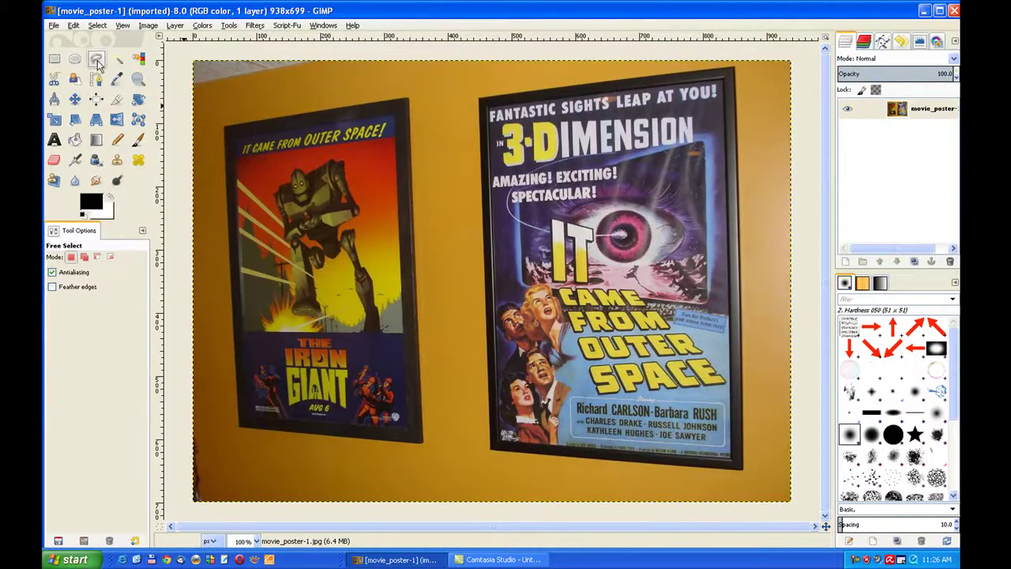
- Outline the top-right corner of the left Iron Giant poster with a four-point freehand selection
{"action": "left_click", "coordinate": [393, 116]}
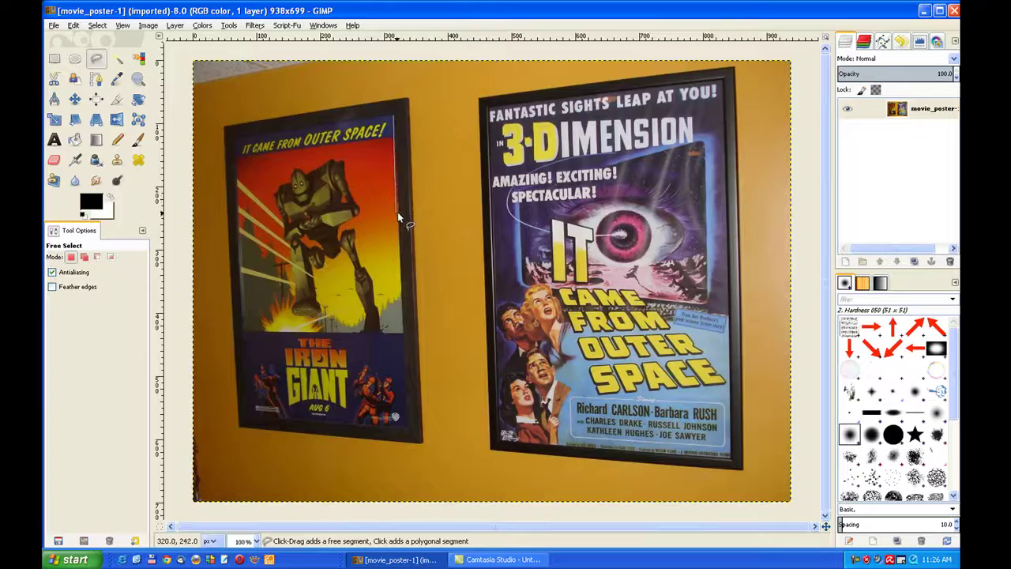
{"action": "left_click", "coordinate": [326, 213]}
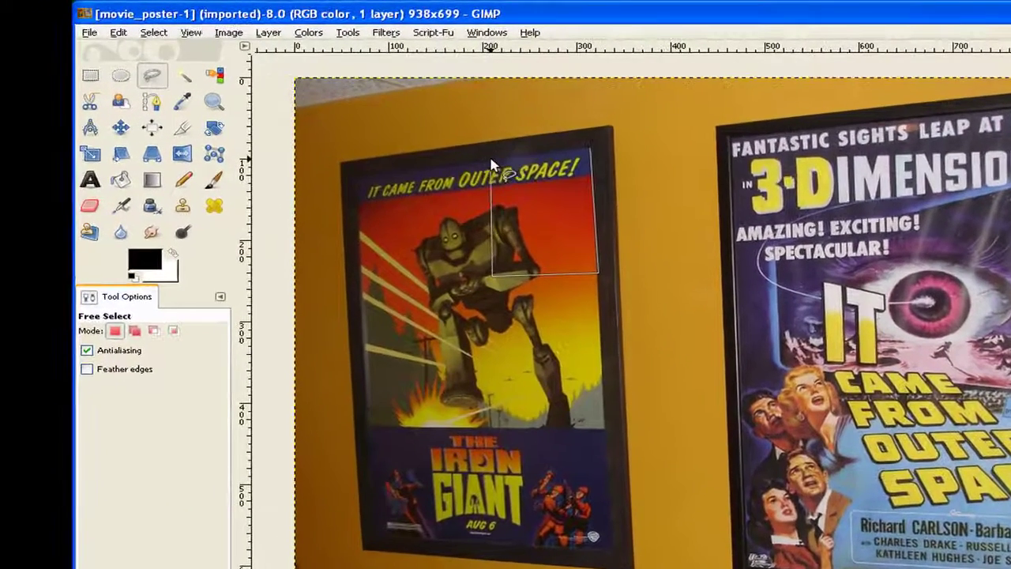
{"action": "left_click", "coordinate": [491, 161]}
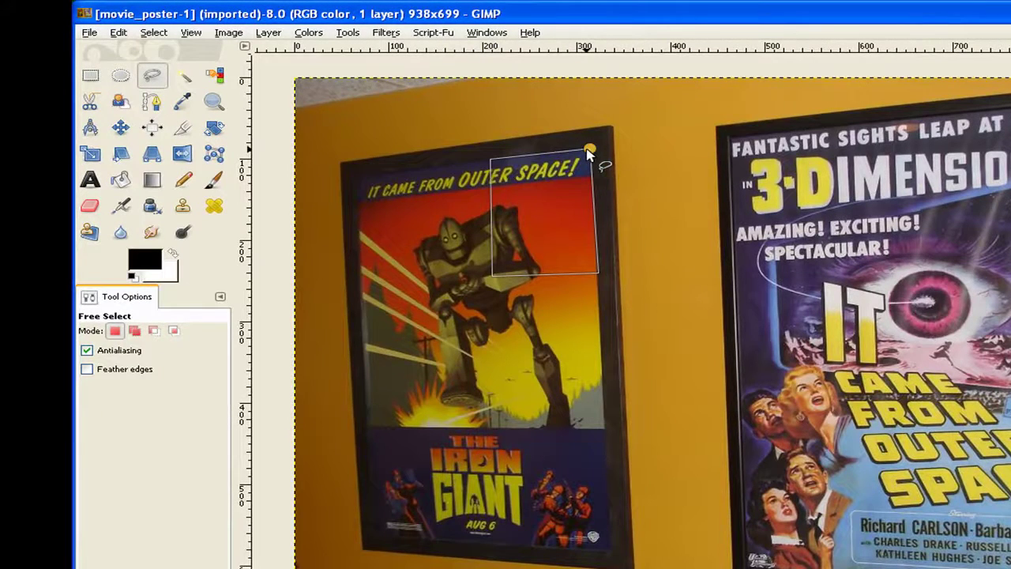
{"action": "left_click", "coordinate": [590, 150]}
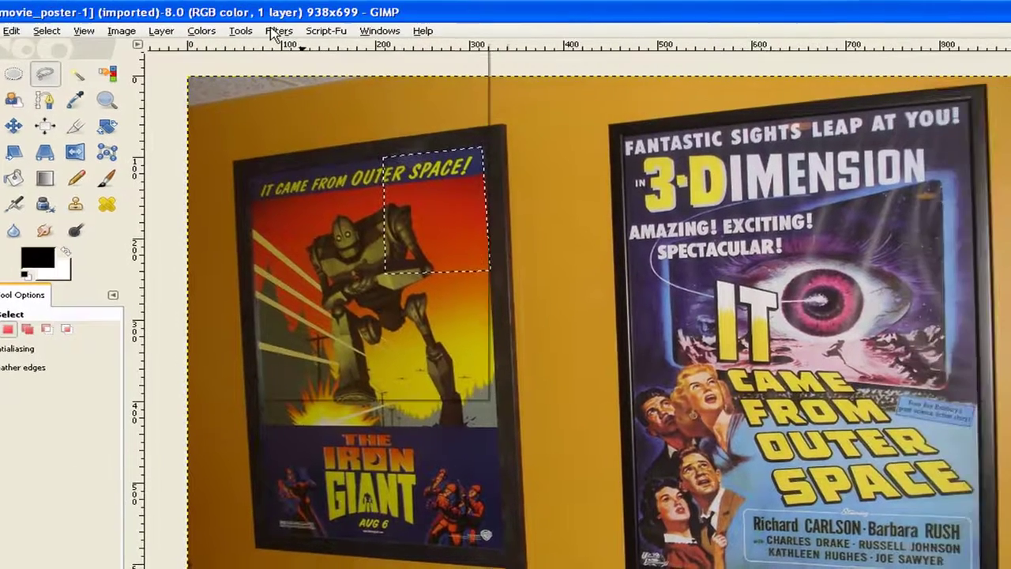
- Apply Pagecurl to the selection with the Upper right location, adding a Curl Layer
{"action": "left_click", "coordinate": [386, 33]}
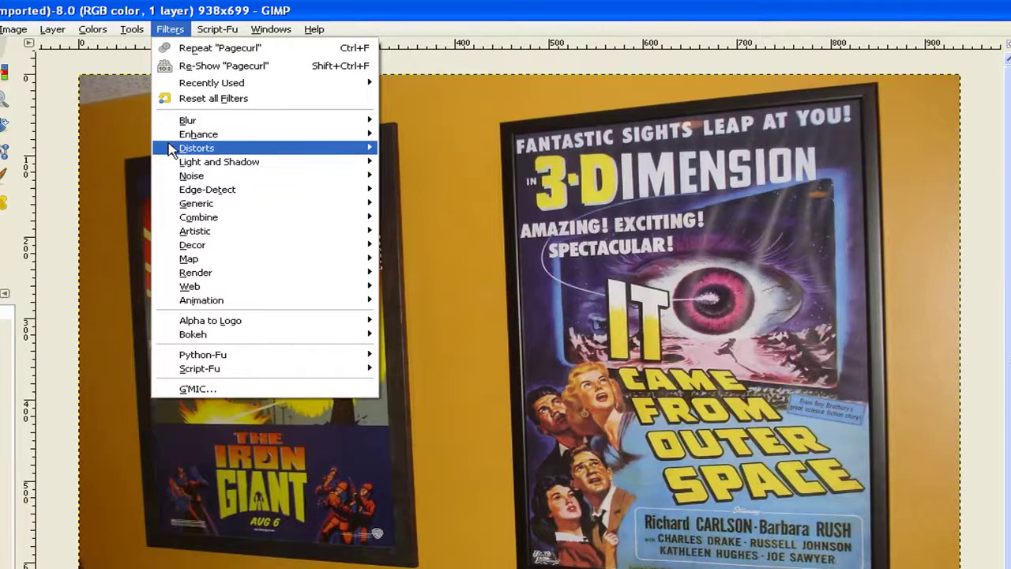
{"action": "mouse_move", "coordinate": [197, 148]}
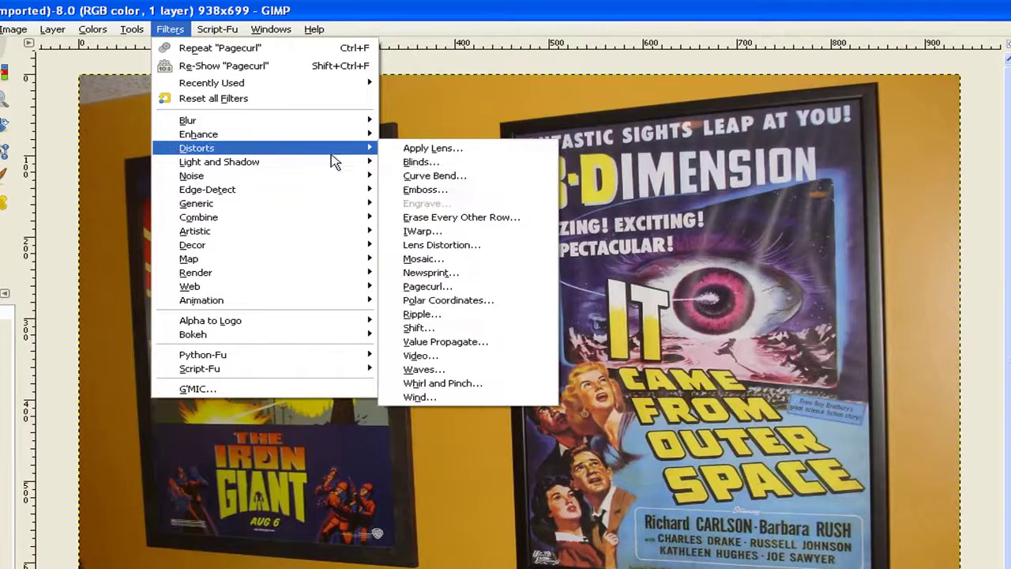
{"action": "left_click", "coordinate": [466, 289]}
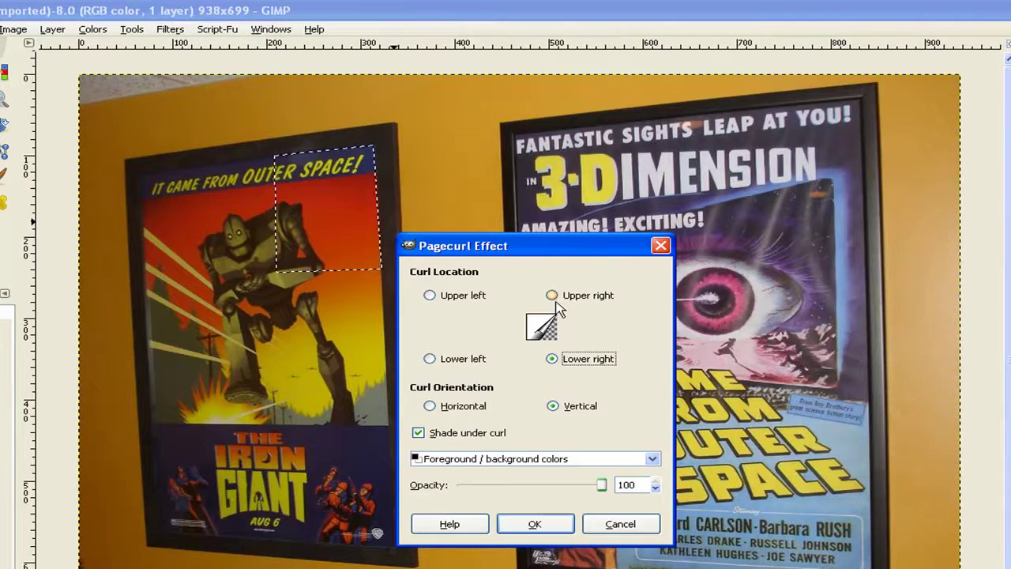
{"action": "left_click", "coordinate": [552, 297]}
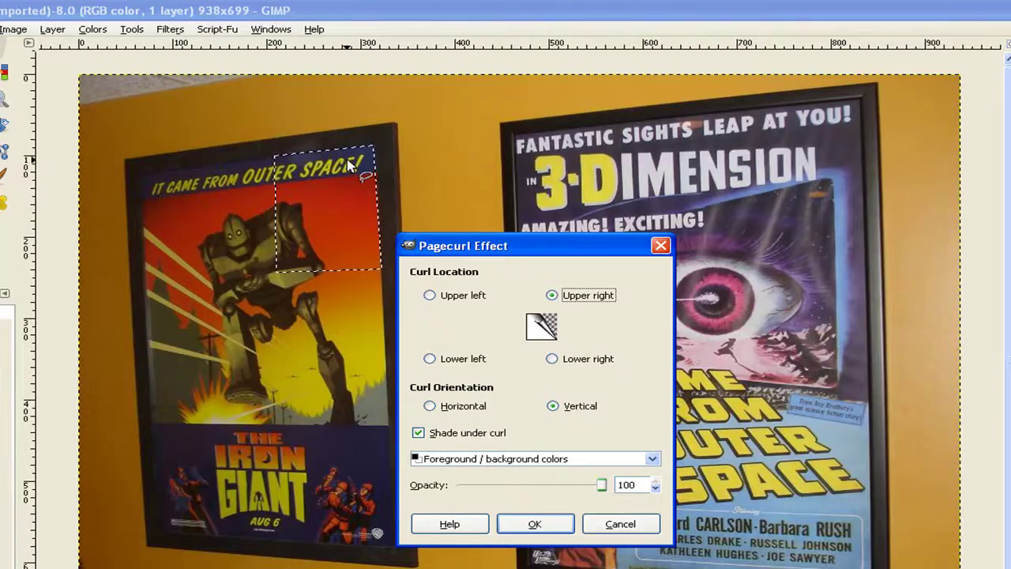
{"action": "left_click", "coordinate": [547, 523]}
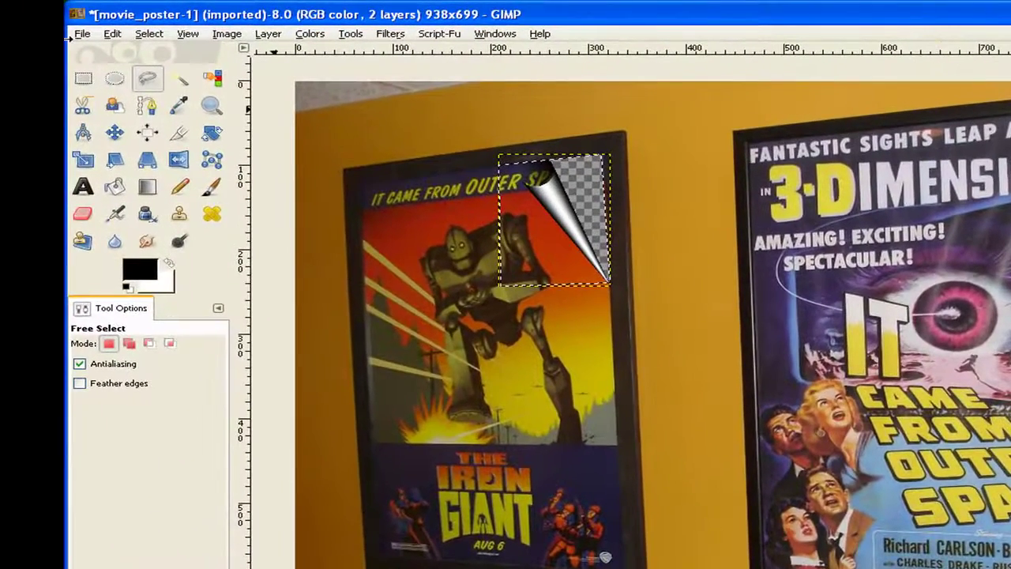
- Clear the selection, then merge the Curl Layer down into the poster photo layer
{"action": "left_click", "coordinate": [151, 38]}
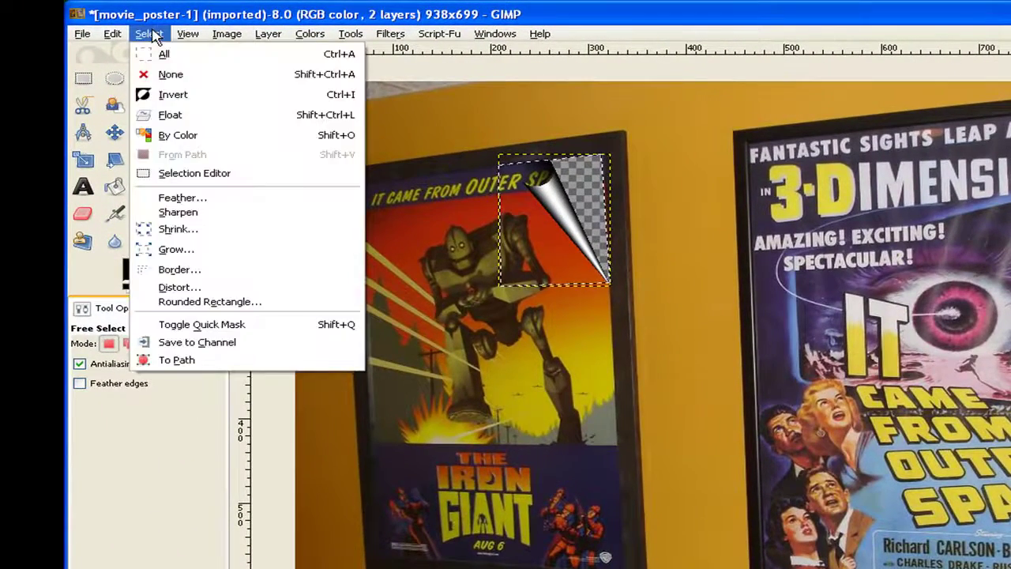
{"action": "left_click", "coordinate": [171, 74]}
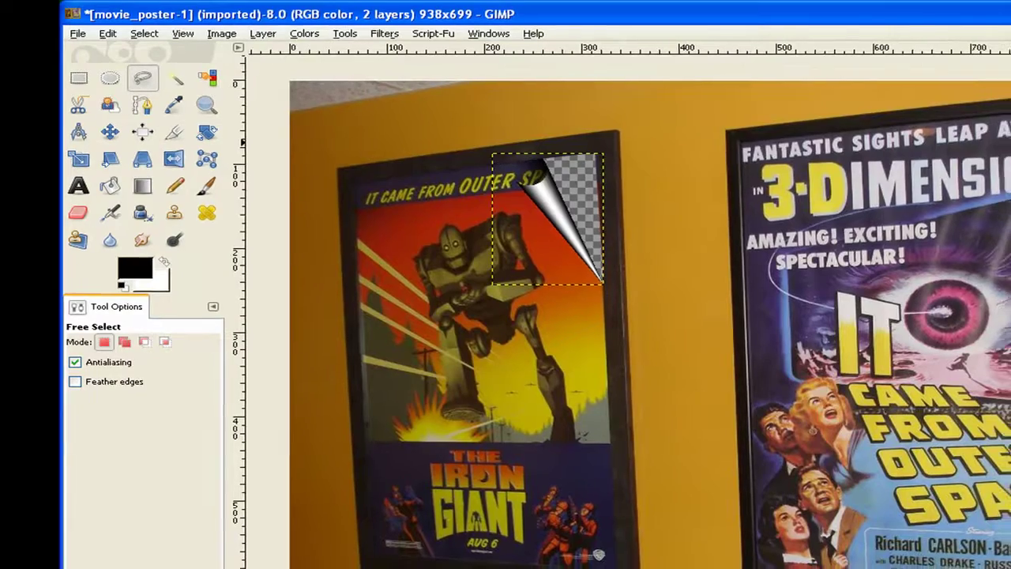
{"action": "right_click", "coordinate": [931, 111]}
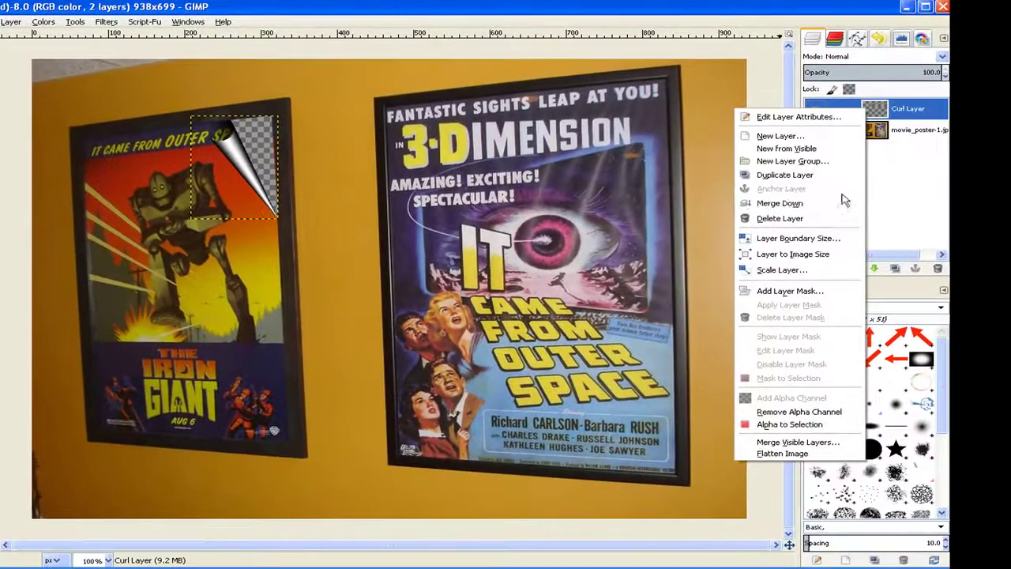
{"action": "left_click", "coordinate": [839, 206]}
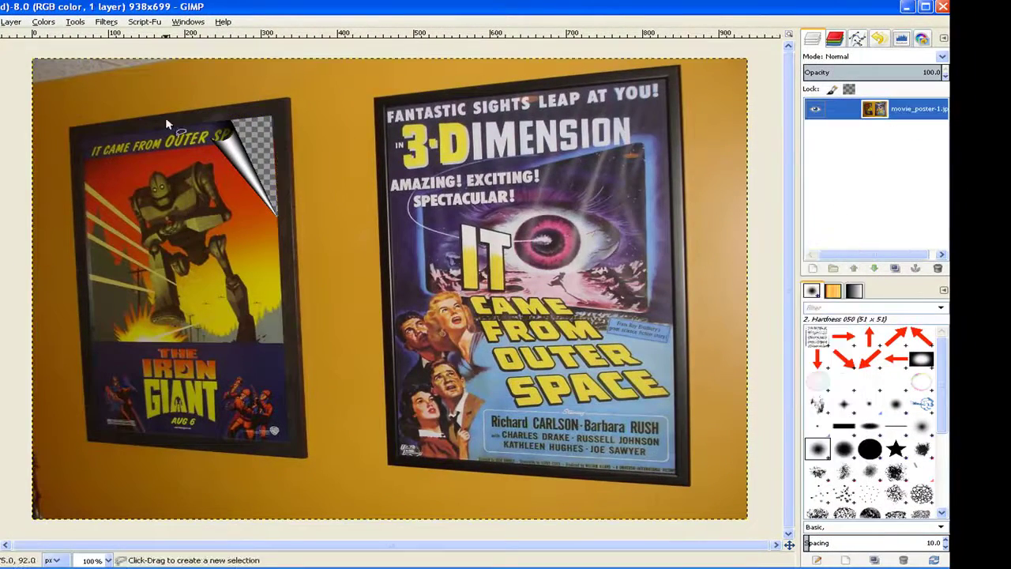